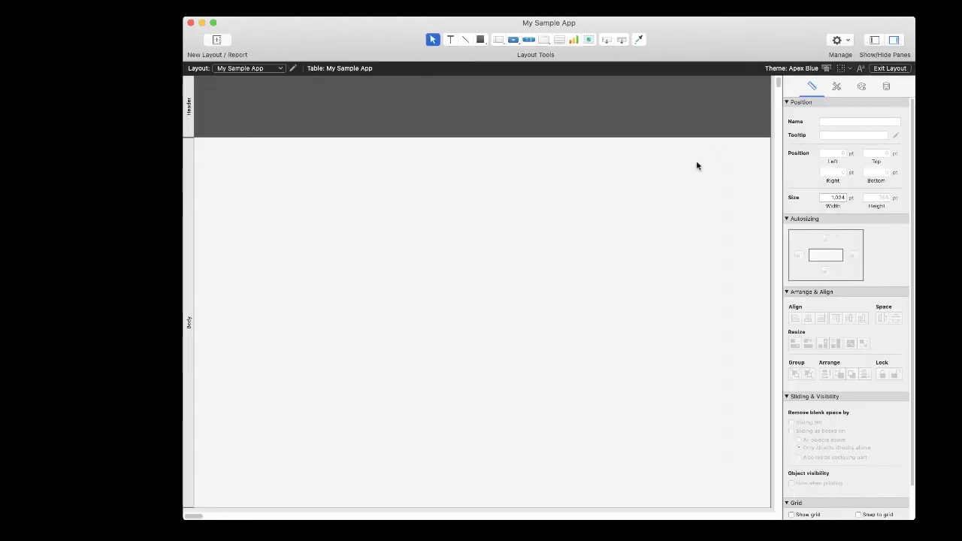
Install the Calendar add-on from the Add-ons tab of the left pane.
click(869, 42)
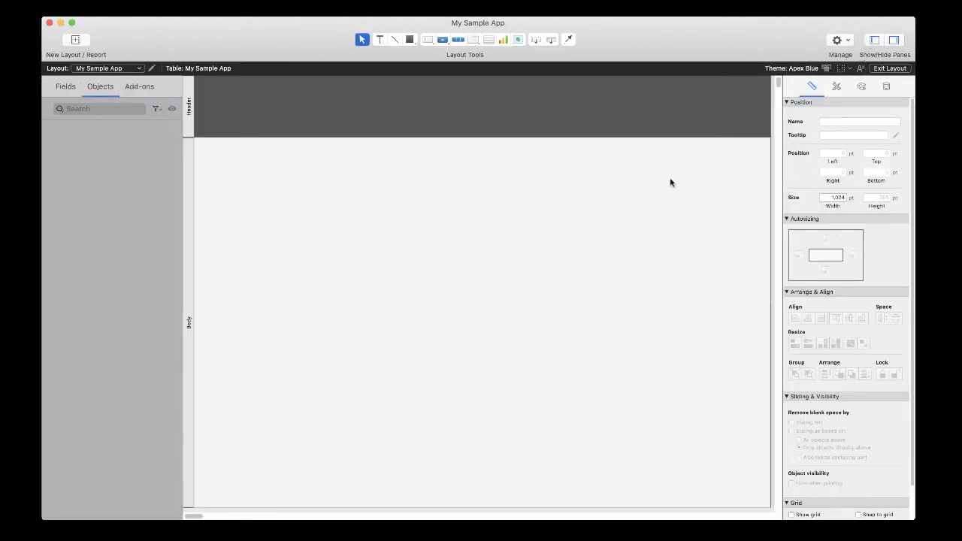
click(145, 89)
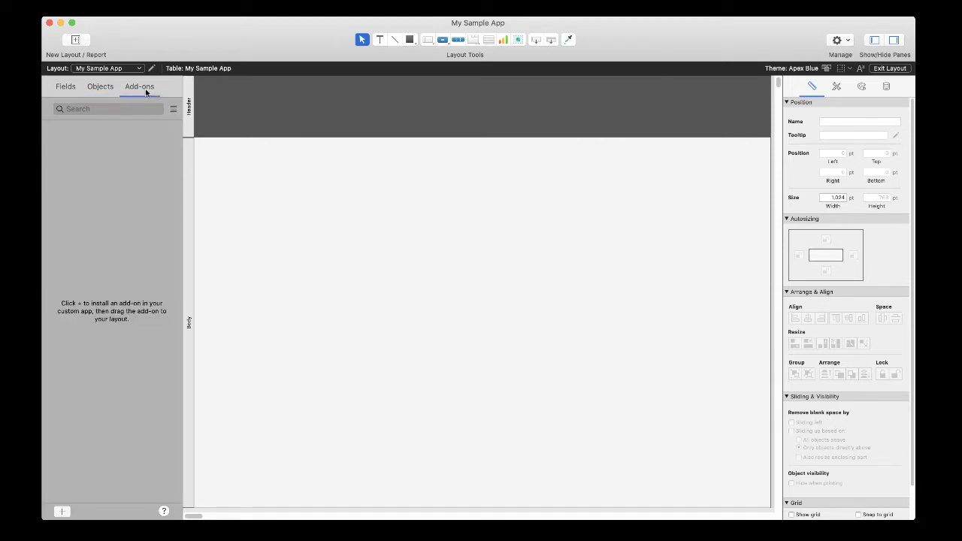
click(62, 511)
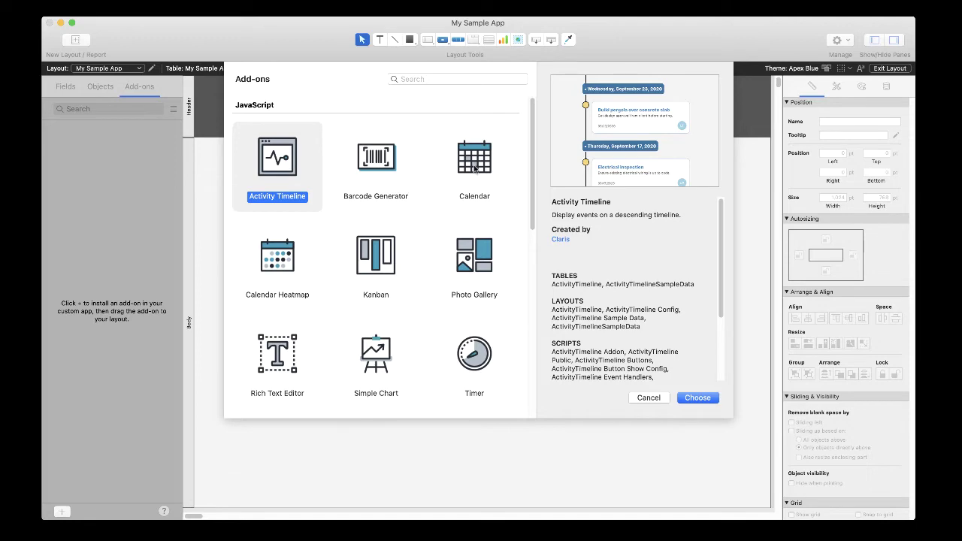
click(474, 170)
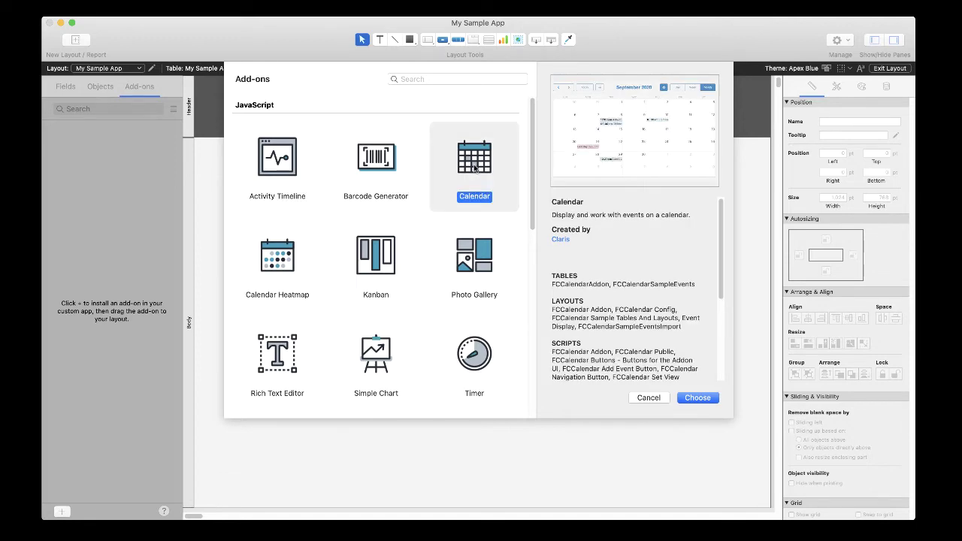
click(699, 401)
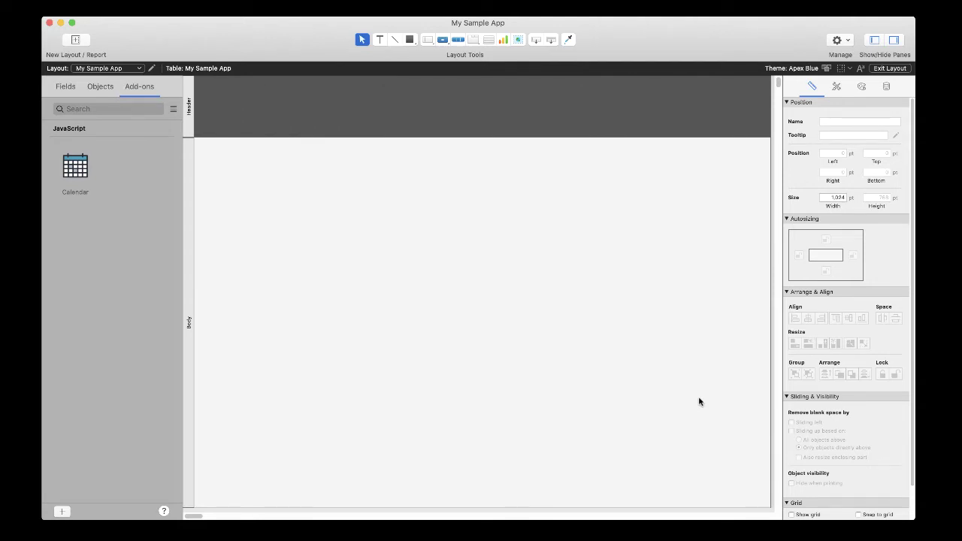
Drag the Calendar add-on from the Add-ons pane across the My Sample App layout body.
drag(76, 172, 238, 212)
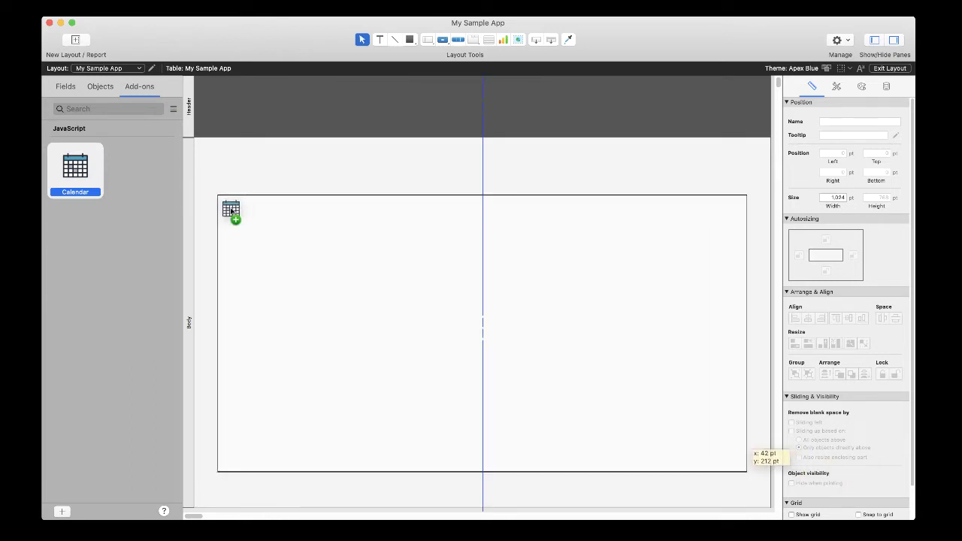
drag(239, 211, 233, 202)
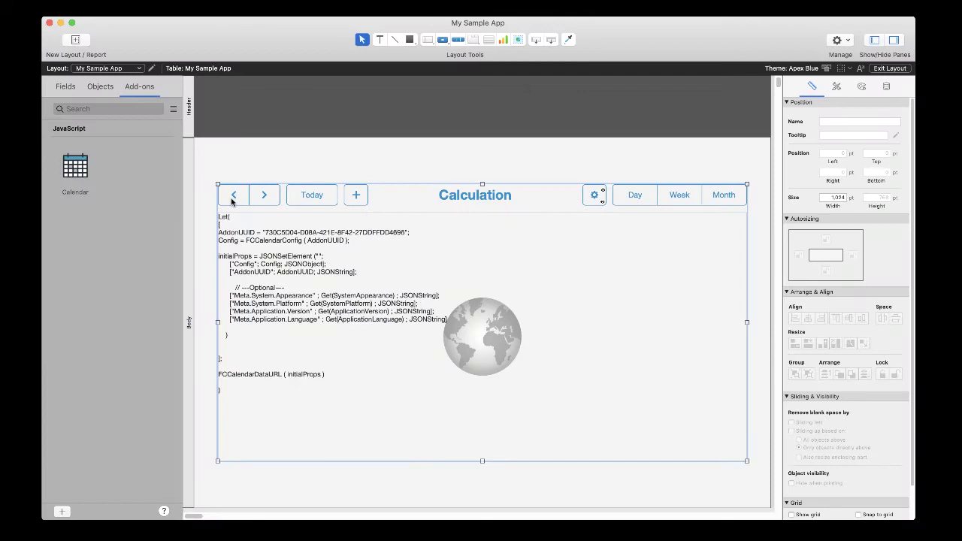
Exit layout mode, saving the layout changes, and focus the live calendar.
click(893, 68)
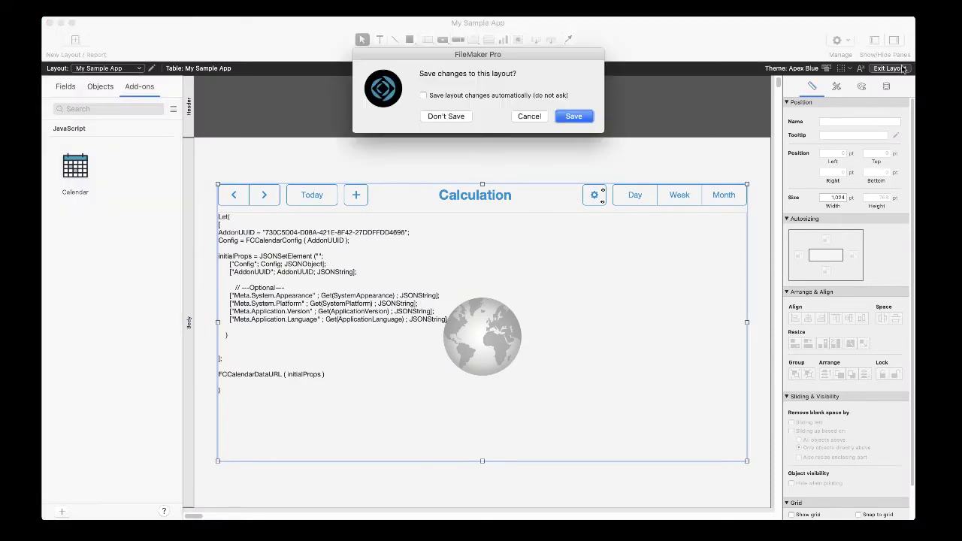
click(585, 116)
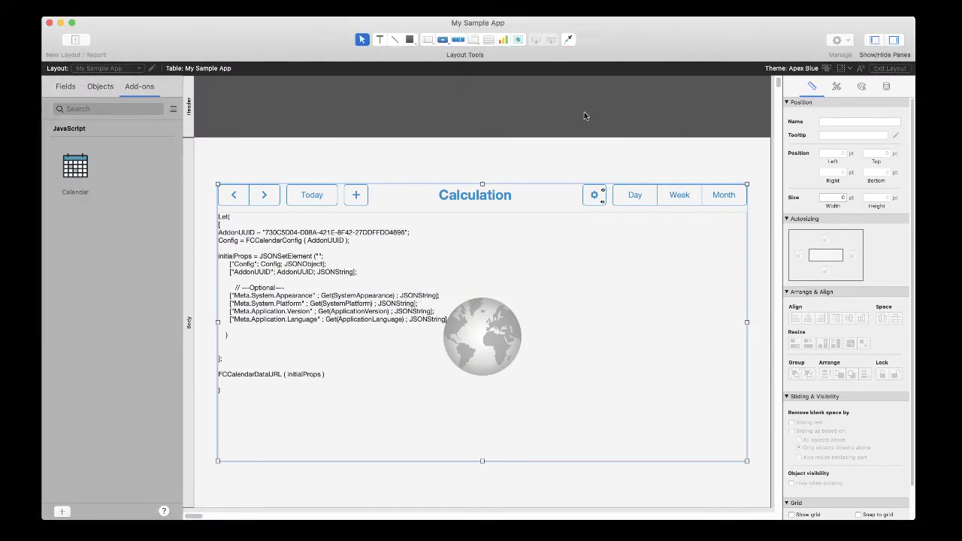
click(739, 99)
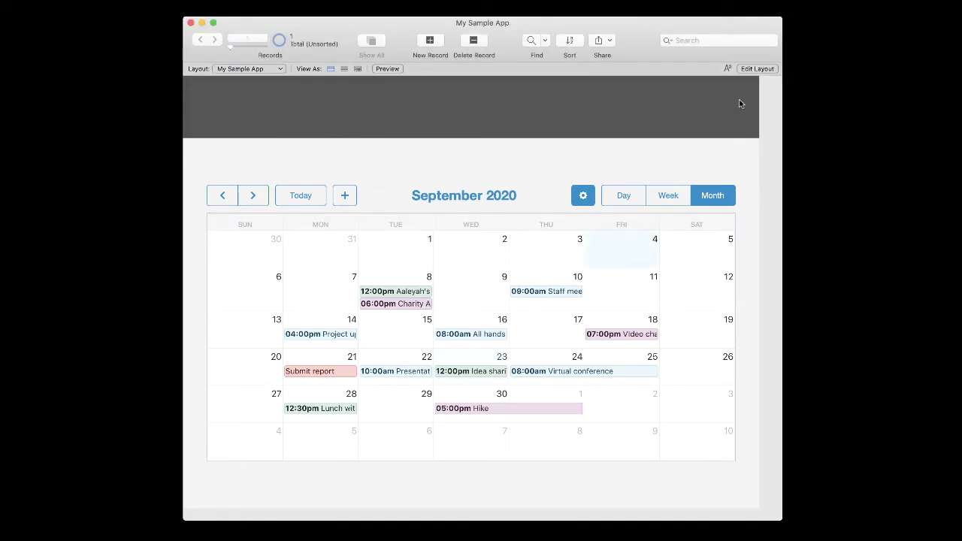
Add a yellow 'Record Demo' event on September 3, 2:00–3:00 PM, then view the Sep 20–26 week.
click(548, 258)
text(Recor)
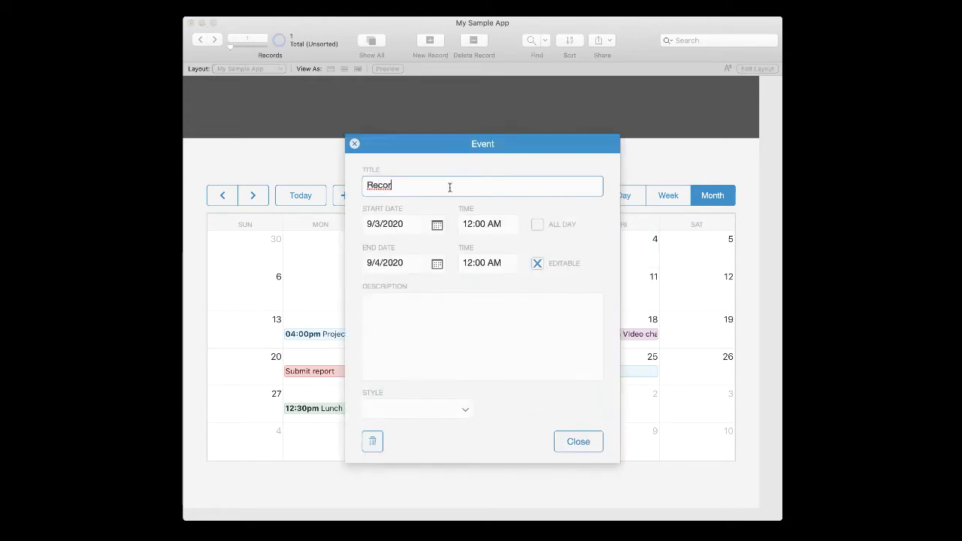
text(d Demo)
click(499, 225)
text(2:00 P)
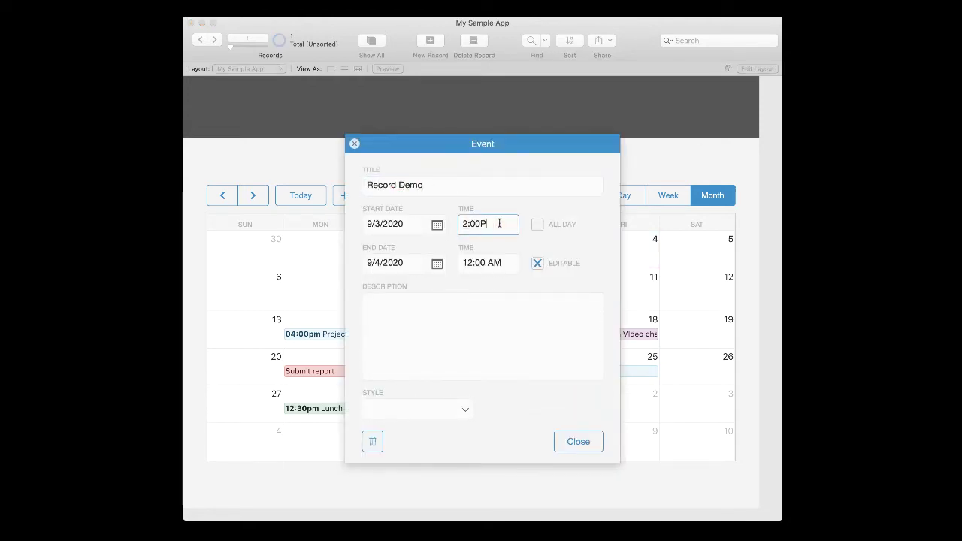
text(M)
click(505, 263)
text(3:00 PM)
click(451, 409)
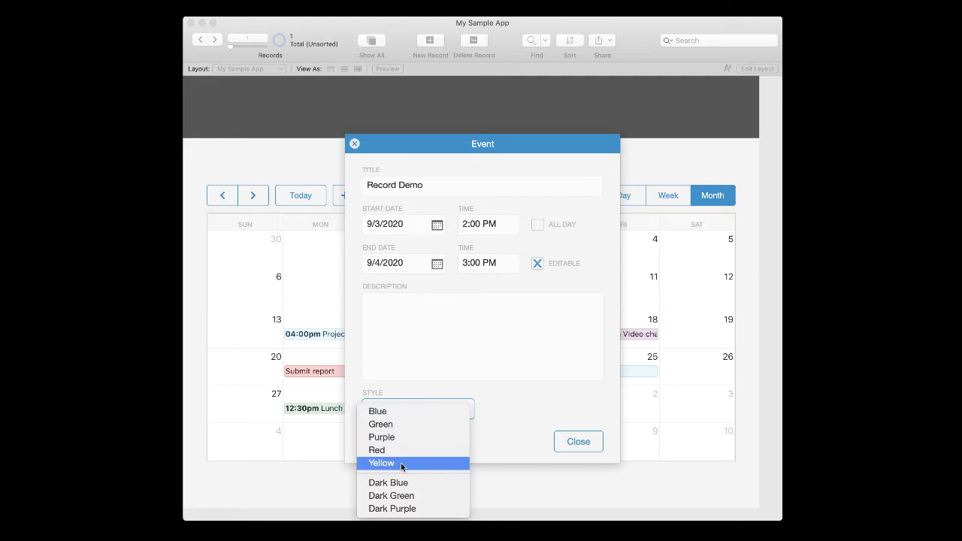
click(399, 461)
click(581, 442)
click(664, 196)
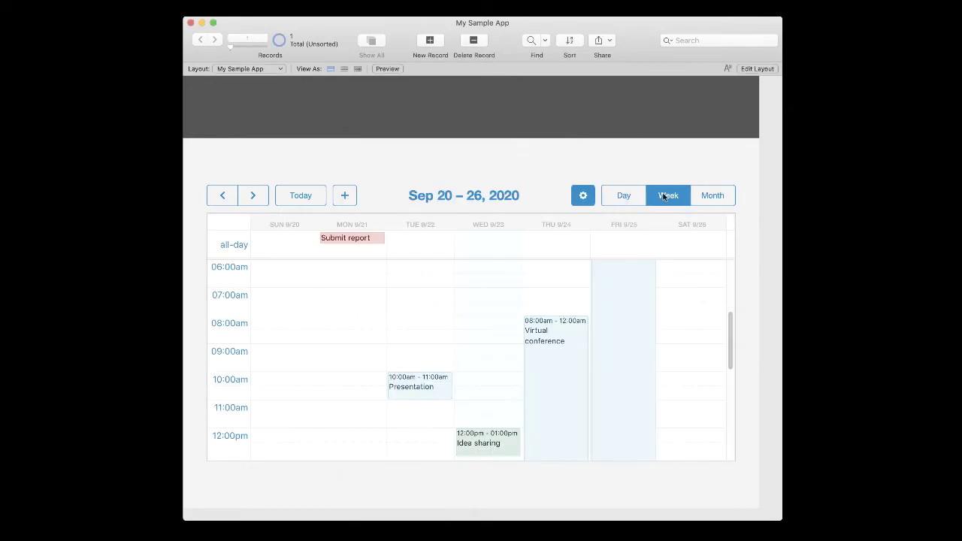
Switch the calendar to Day view for September 23, 2020.
click(622, 196)
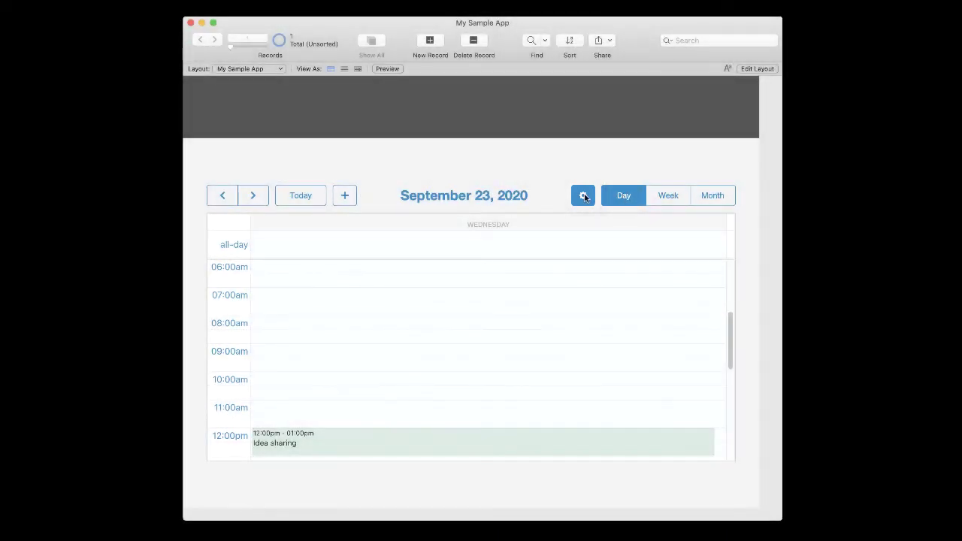
click(584, 196)
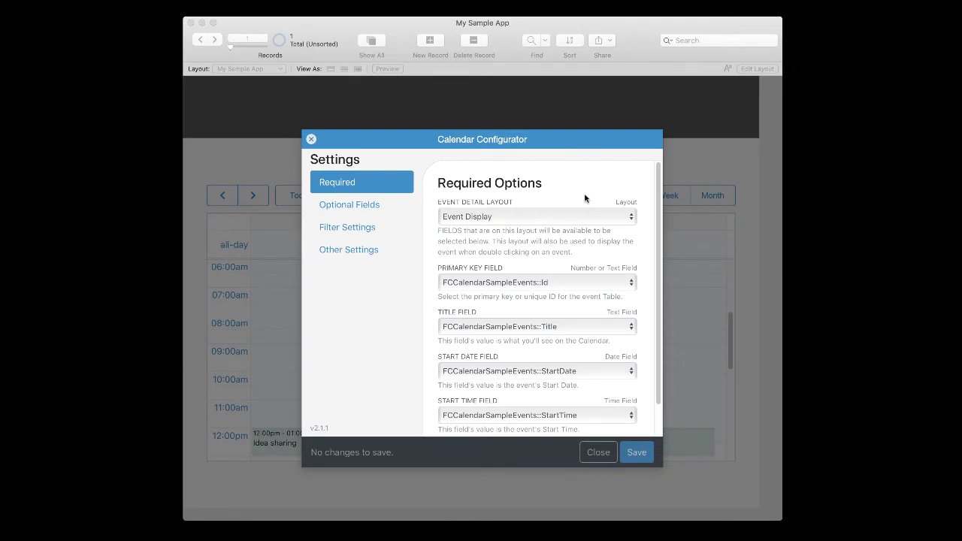
click(361, 205)
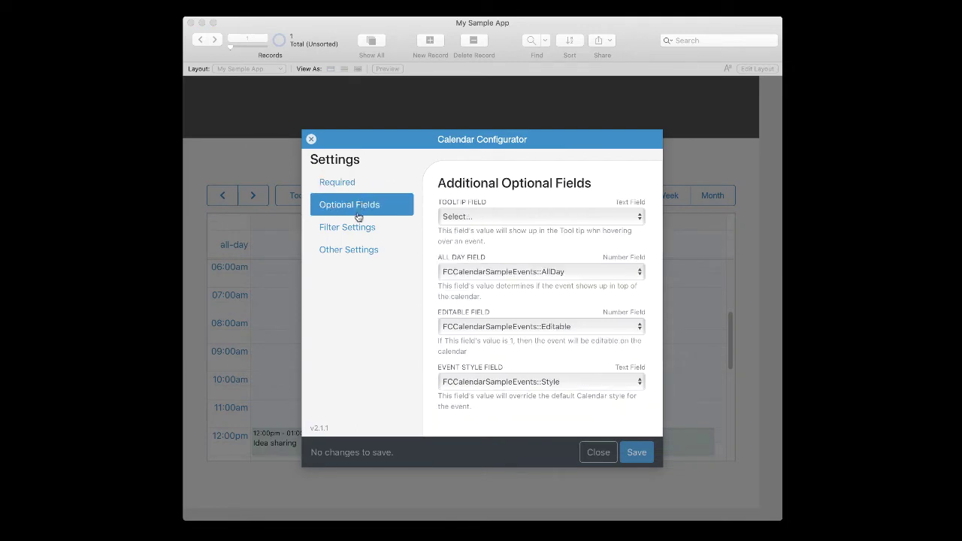
click(358, 227)
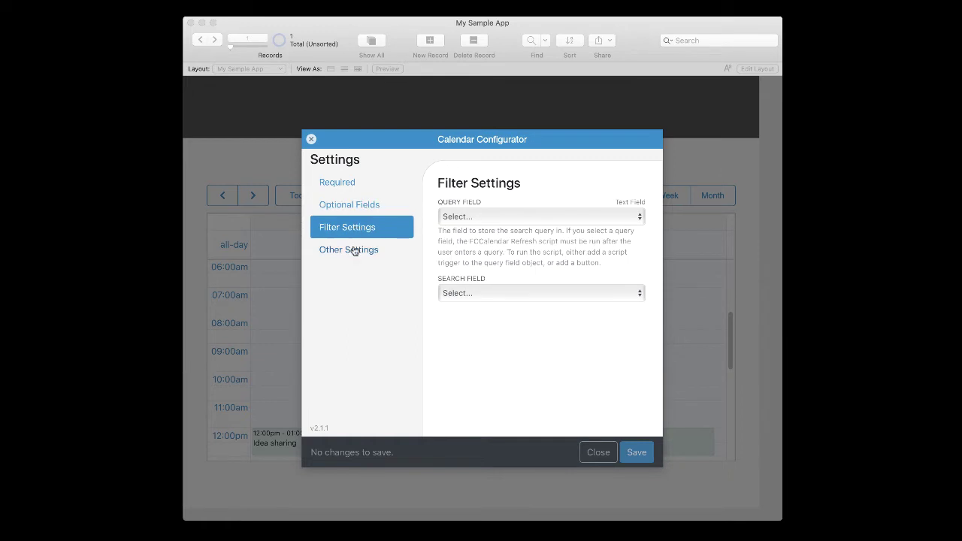
click(355, 251)
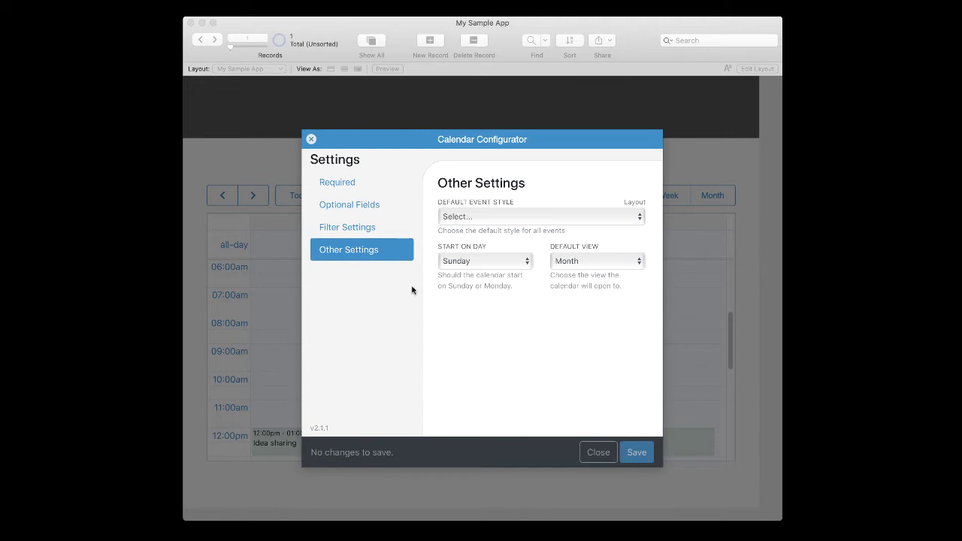
click(635, 451)
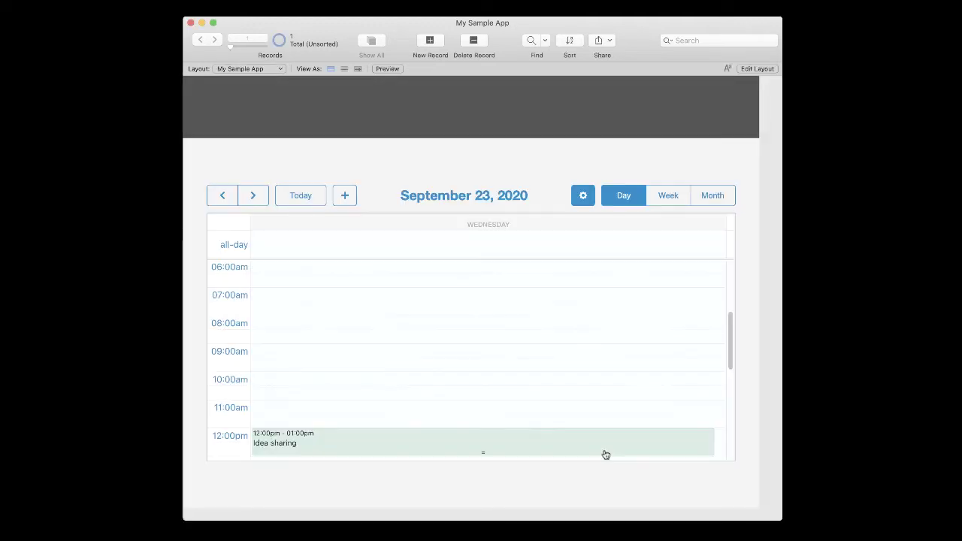
Show the September month with Record Demo, then return to Edit Layout.
click(705, 204)
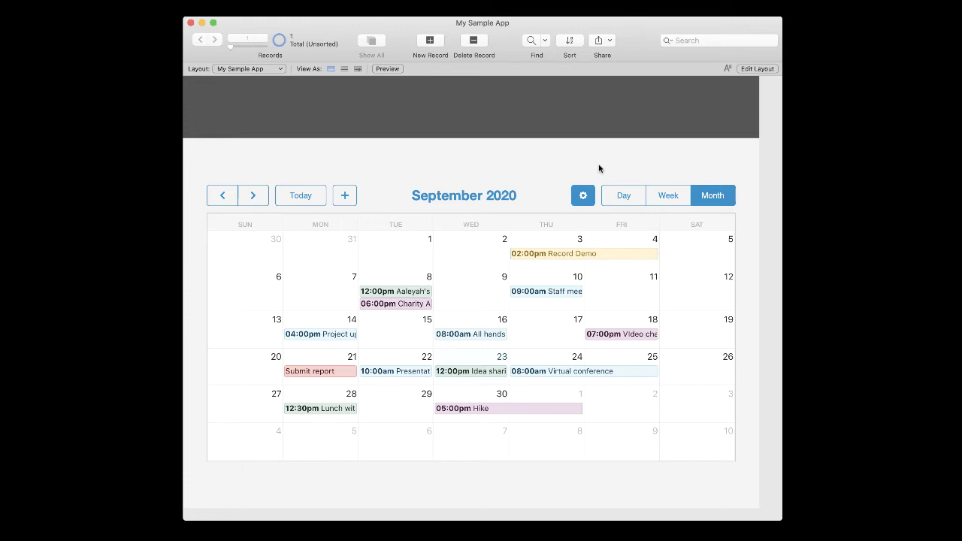
click(756, 68)
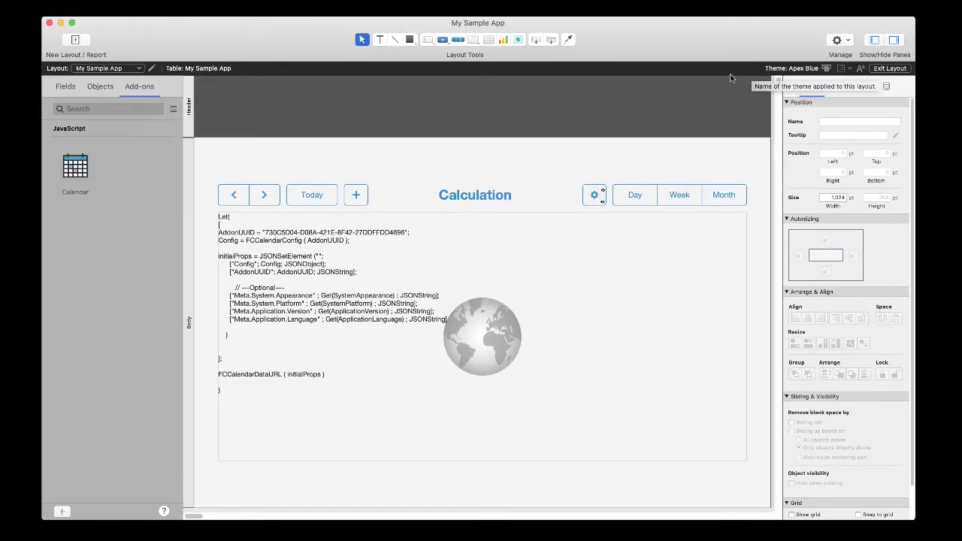
Uninstall the Calendar add-on, permanently deleting its tables and data.
right_click(67, 171)
click(87, 188)
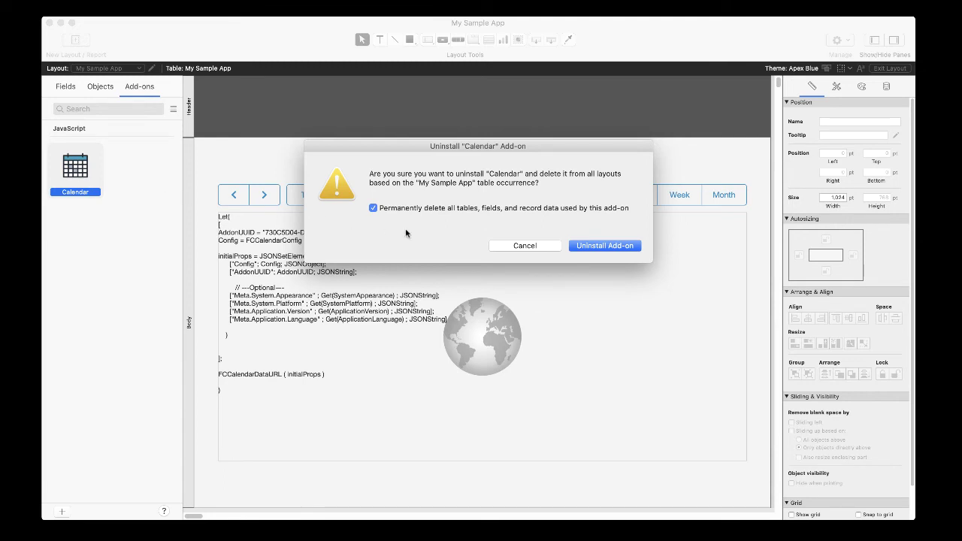
click(590, 248)
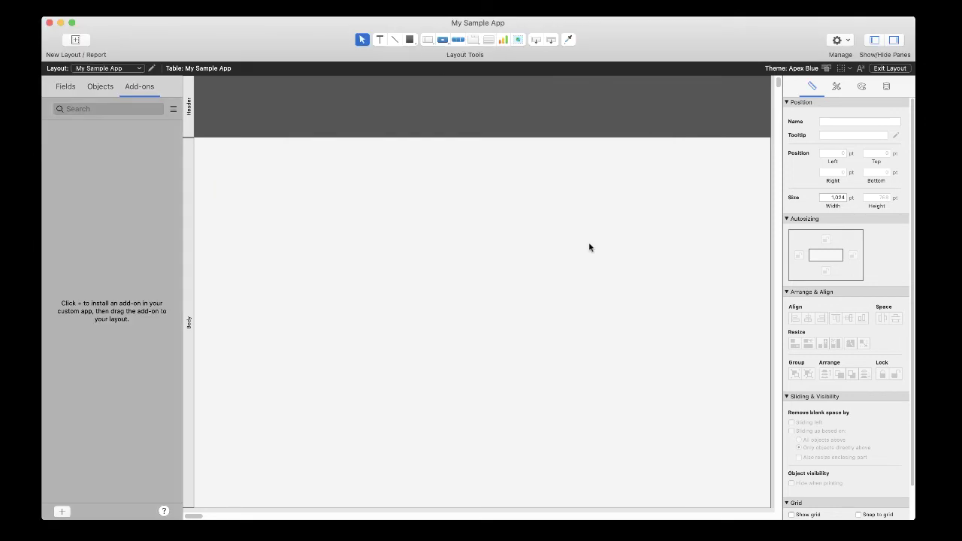